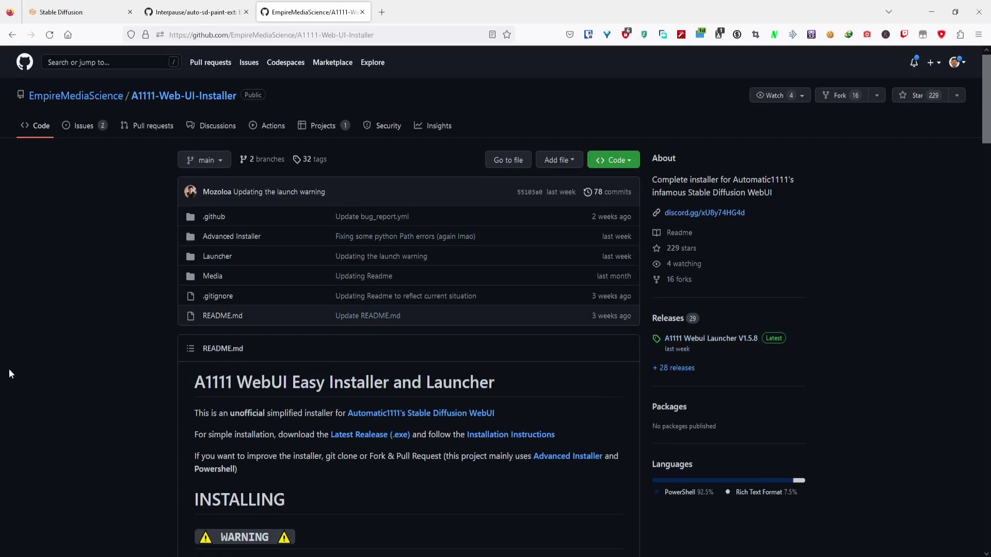
Open the latest A1111 Webui Launcher release, V1.5.8, from the A1111-Web-UI-Installer repository
{"action": "scroll", "coordinate": [298, 416], "scroll_direction": "down", "scroll_amount": 1}
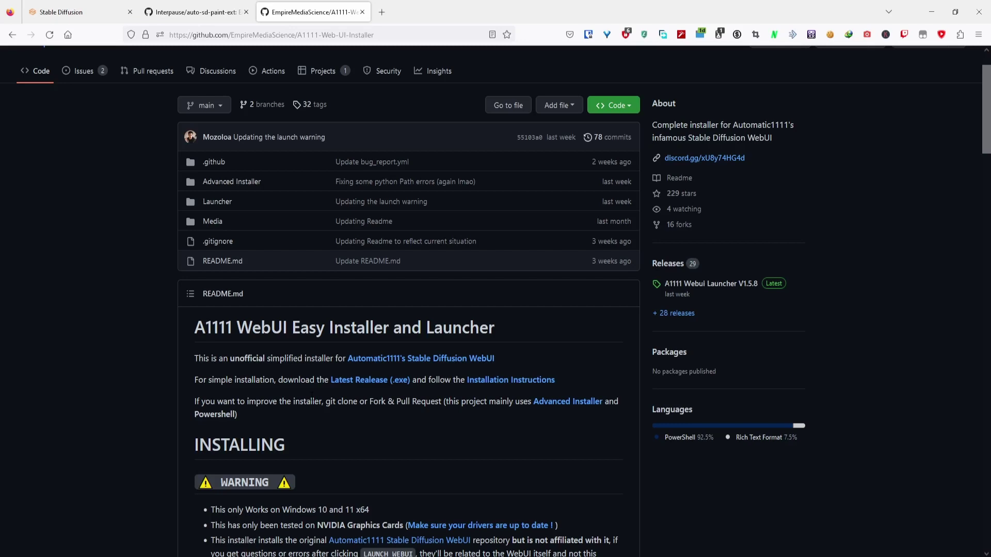
{"action": "scroll", "coordinate": [311, 397], "scroll_direction": "down", "scroll_amount": 2}
{"action": "scroll", "coordinate": [413, 335], "scroll_direction": "up", "scroll_amount": 3}
{"action": "left_click", "coordinate": [713, 282]}
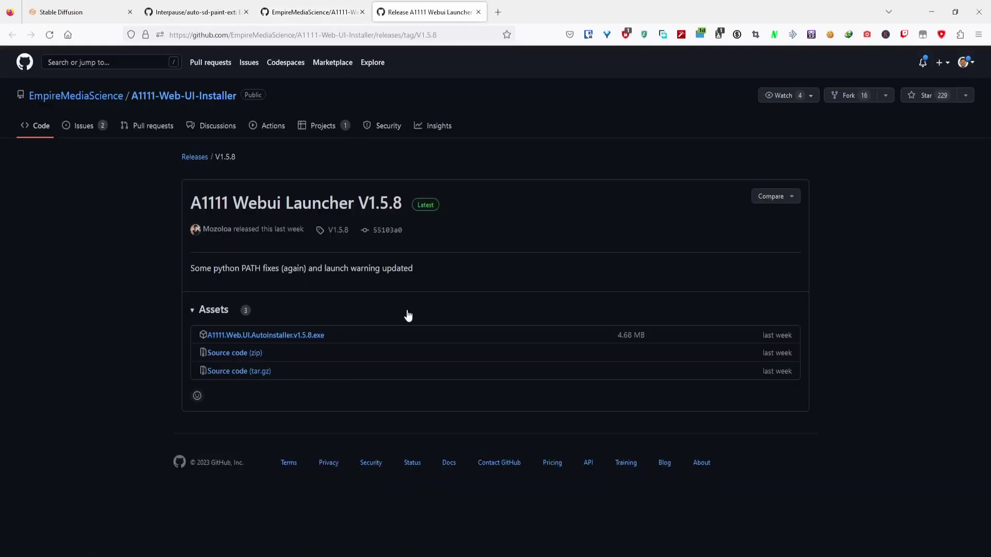
Return to the A1111-Web-UI-Installer repository page and skim its installation readme
{"action": "left_click", "coordinate": [314, 12]}
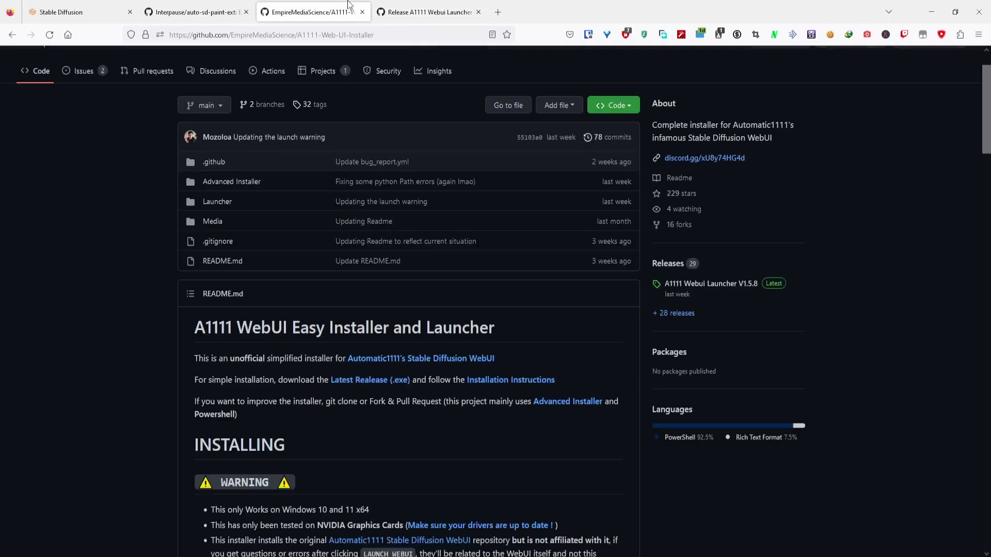
{"action": "scroll", "coordinate": [392, 230], "scroll_direction": "down", "scroll_amount": 20}
{"action": "scroll", "coordinate": [470, 225], "scroll_direction": "down", "scroll_amount": 7}
{"action": "scroll", "coordinate": [373, 380], "scroll_direction": "up", "scroll_amount": 20}
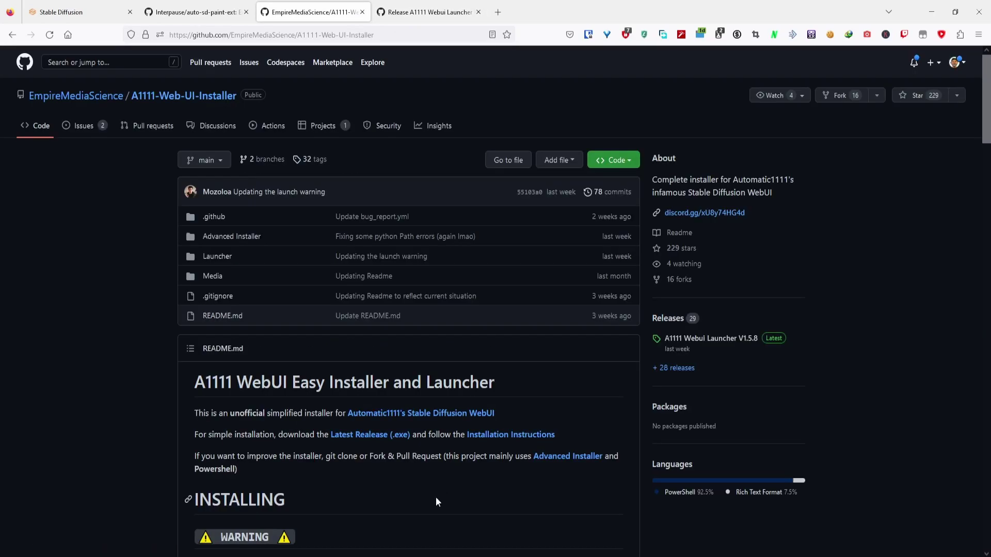
Check the local URL in the SD console and bring up the Stable Diffusion web UI at 127.0.0.1:7860
{"action": "key", "text": "alt+Tab"}
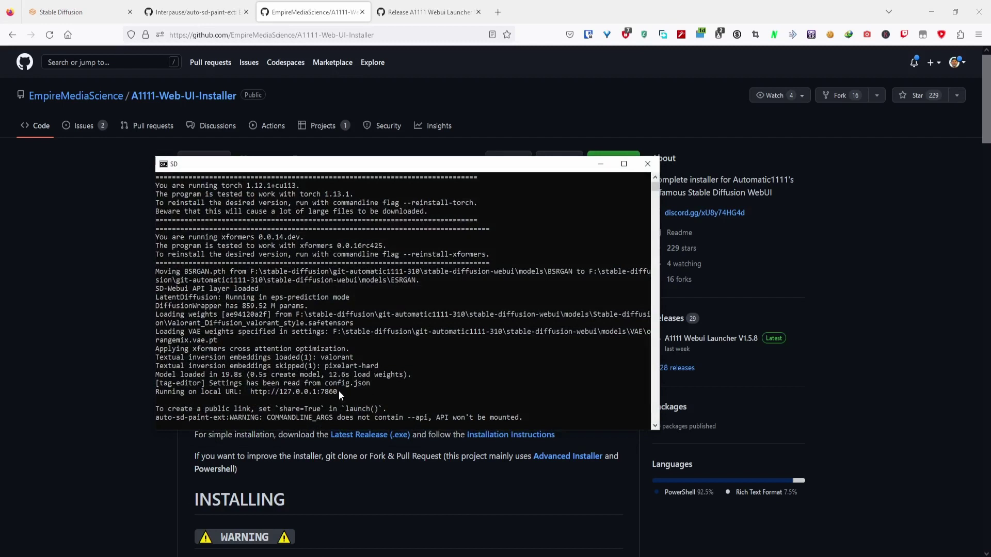
{"action": "mouse_move", "coordinate": [338, 391]}
{"action": "left_mouse_down"}
{"action": "mouse_move", "coordinate": [187, 401]}
{"action": "mouse_move", "coordinate": [339, 394]}
{"action": "left_mouse_up"}
{"action": "key", "text": "ctrl+c"}
{"action": "left_click", "coordinate": [72, 12]}
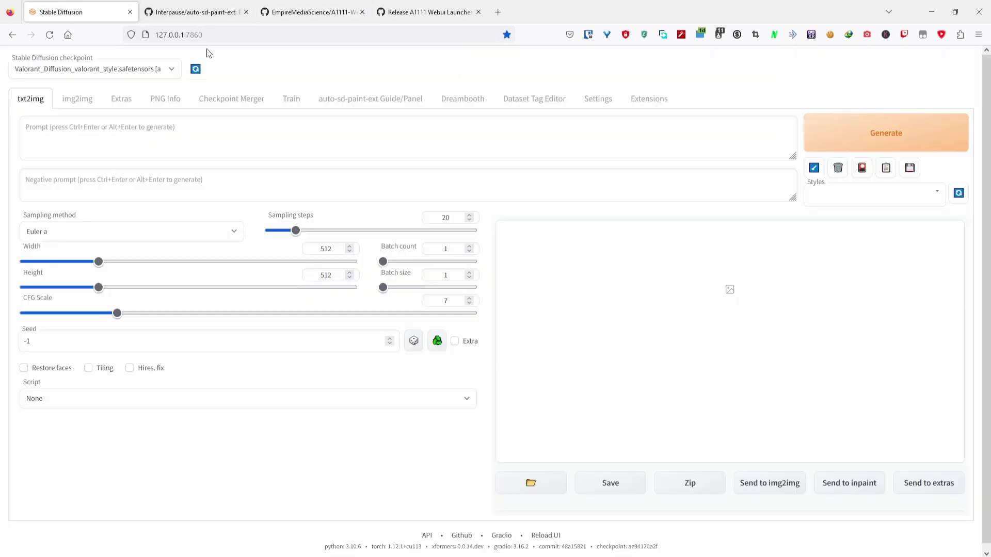
{"action": "left_click", "coordinate": [226, 35]}
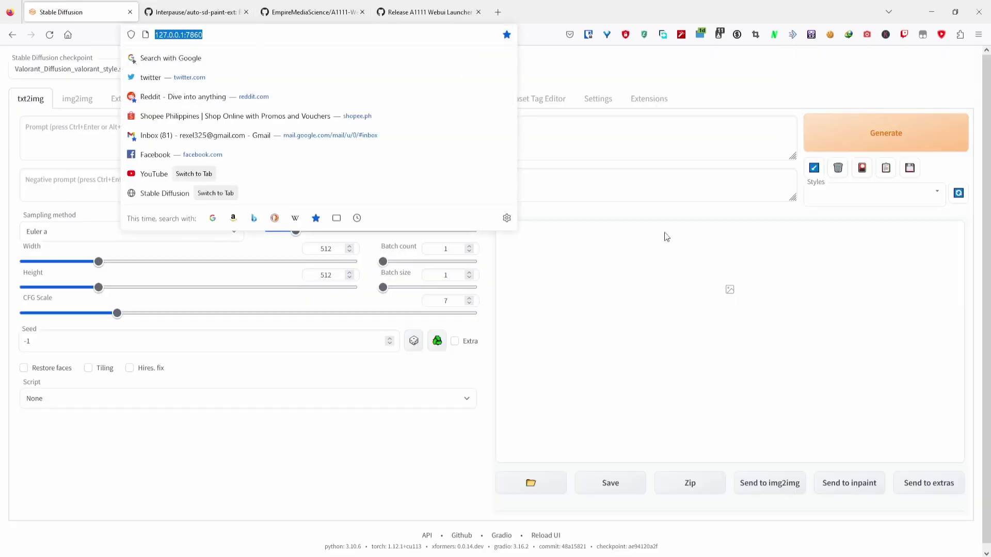
{"action": "left_click", "coordinate": [389, 490]}
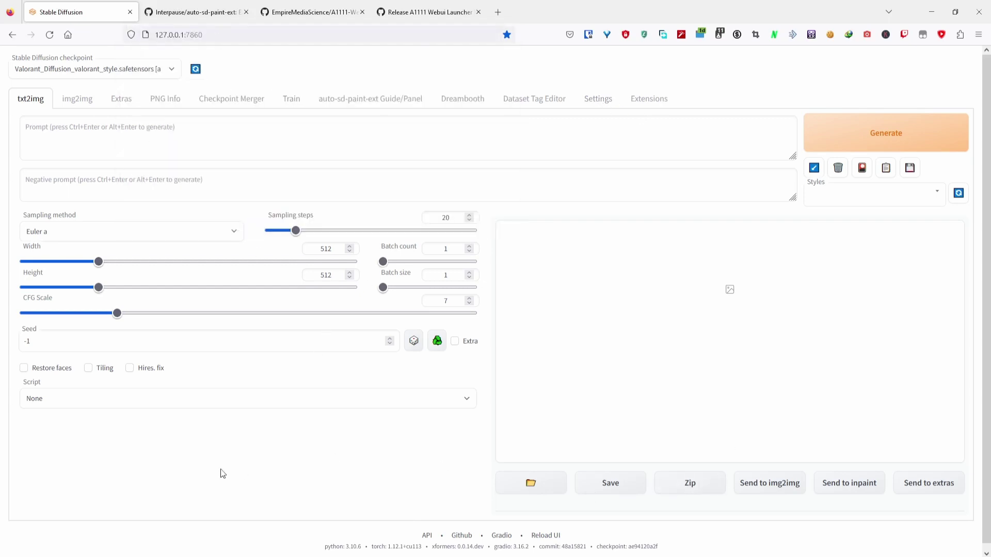
Load the list of available web UI extensions from the index URL, with already installed extensions included
{"action": "left_click", "coordinate": [651, 99]}
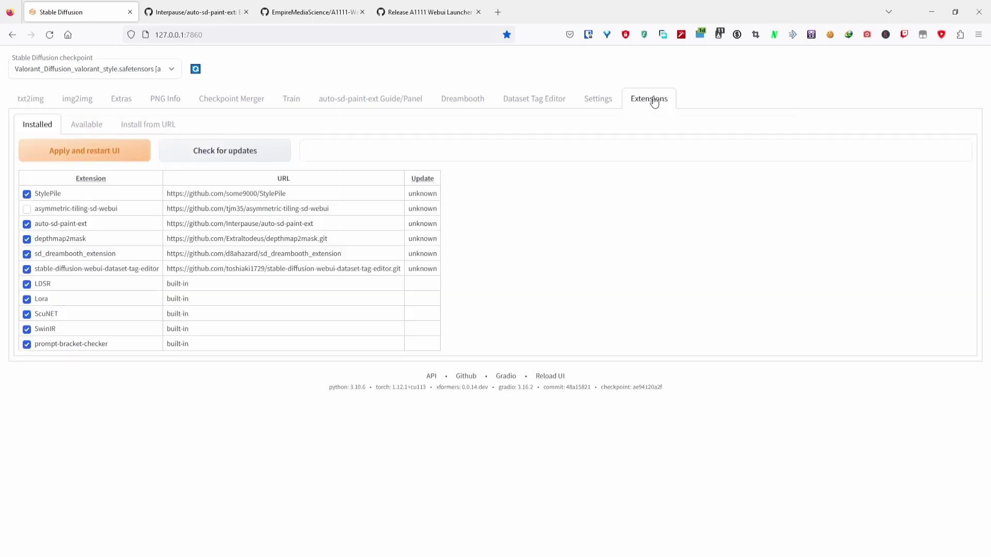
{"action": "left_click", "coordinate": [96, 126]}
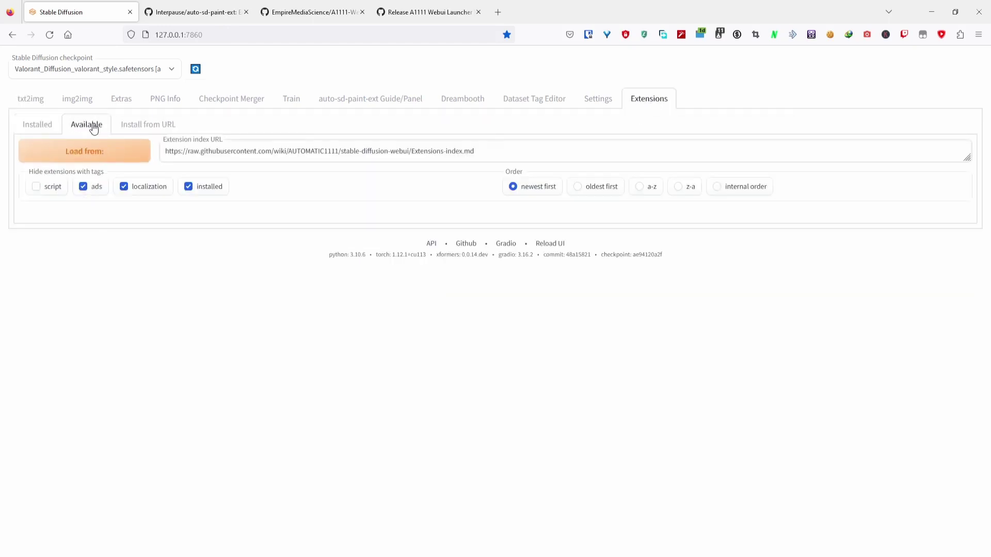
{"action": "left_click", "coordinate": [206, 186]}
{"action": "left_click", "coordinate": [123, 151]}
Search the available extensions for krita and locate the auto-sd-paint-ext entry
{"action": "scroll", "coordinate": [246, 275], "scroll_direction": "down", "scroll_amount": 15}
{"action": "key", "text": "ctrl+f"}
{"action": "key", "text": "Return"}
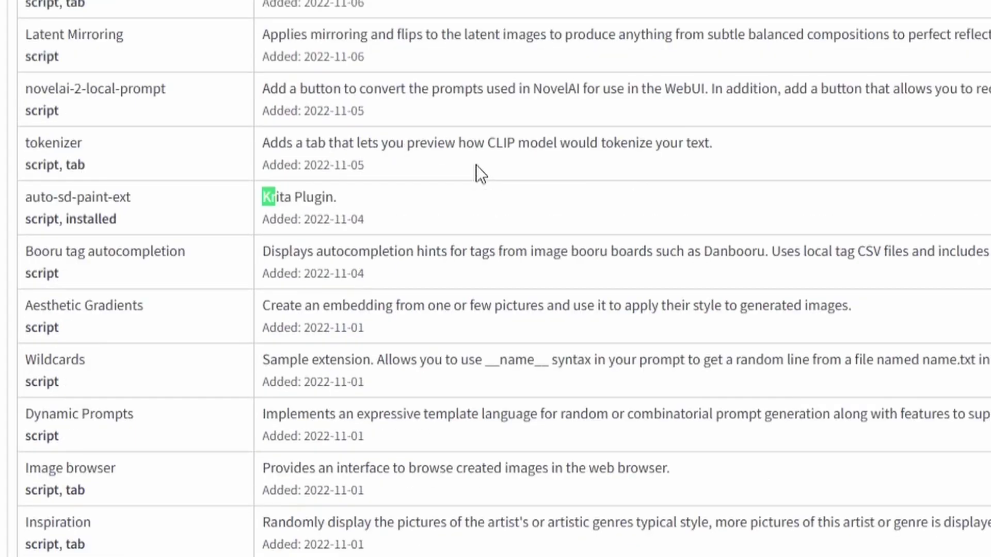
{"action": "left_click_drag", "start_coordinate": [177, 290], "coordinate": [17, 281]}
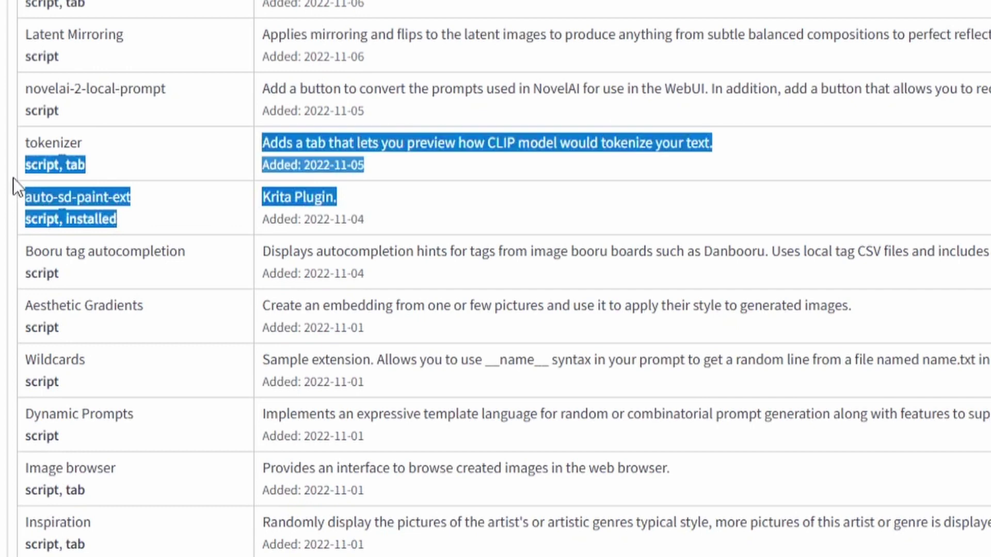
{"action": "mouse_move", "coordinate": [13, 178]}
{"action": "left_mouse_down"}
{"action": "mouse_move", "coordinate": [65, 202]}
{"action": "mouse_move", "coordinate": [194, 196]}
{"action": "left_mouse_up"}
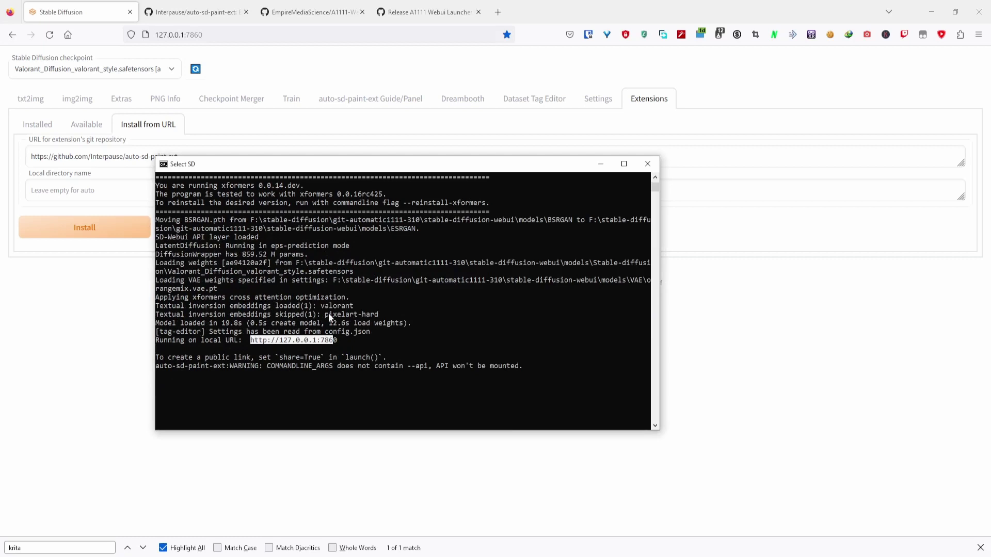
Check the SD console output beside the extension's install-from-URL form, and return to the web UI
{"action": "left_click", "coordinate": [329, 313]}
{"action": "left_click_drag", "start_coordinate": [324, 275], "coordinate": [450, 416]}
{"action": "left_click", "coordinate": [417, 380]}
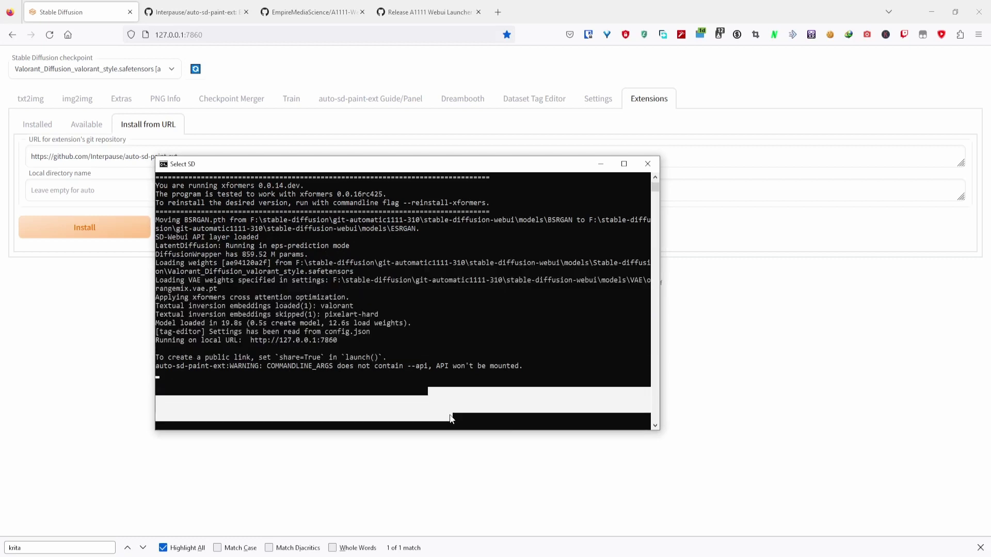
{"action": "left_click", "coordinate": [655, 502]}
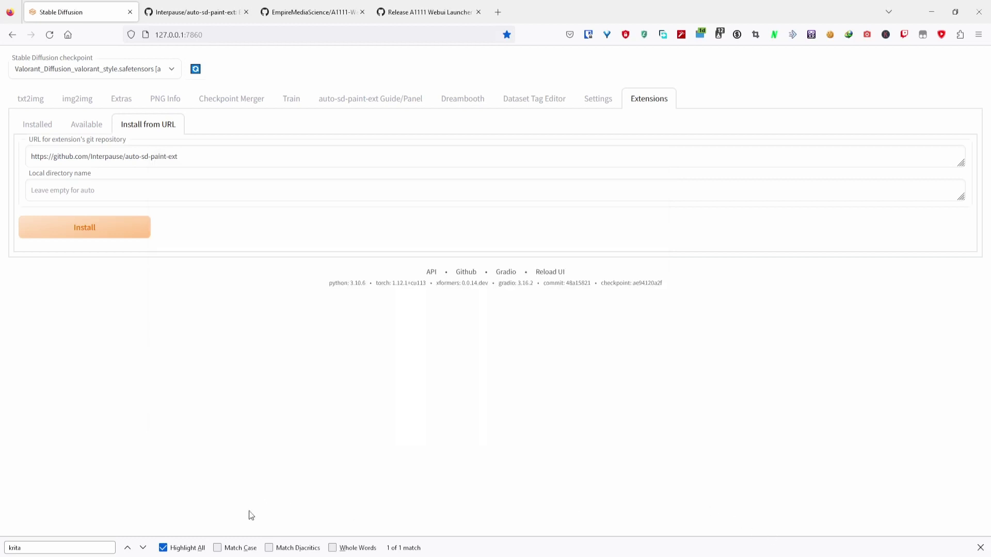
Apply the installed extensions and restart the UI, and open the auto-sd-paint-ext guide with the Krita symlink instructions
{"action": "left_click", "coordinate": [46, 130]}
{"action": "left_click", "coordinate": [93, 161]}
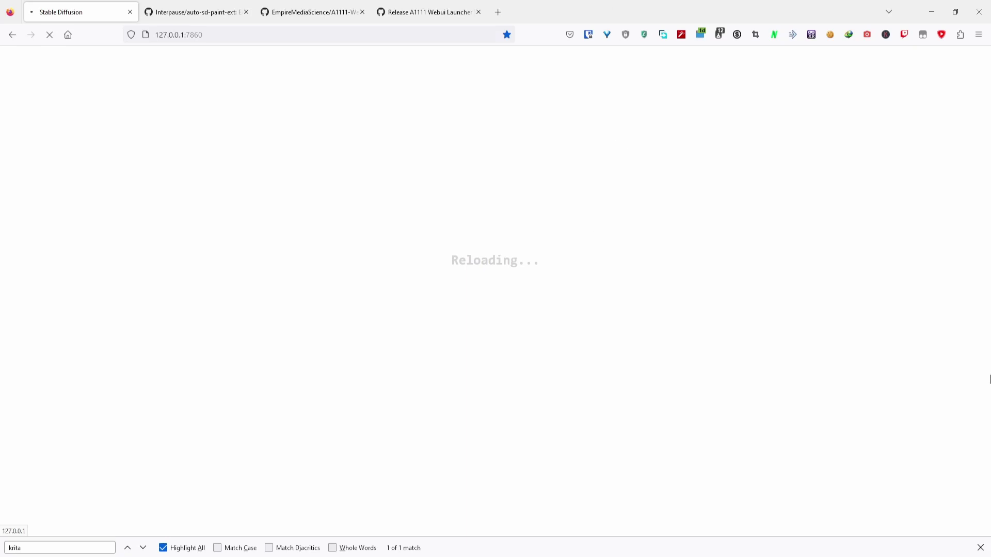
{"action": "left_click", "coordinate": [690, 343]}
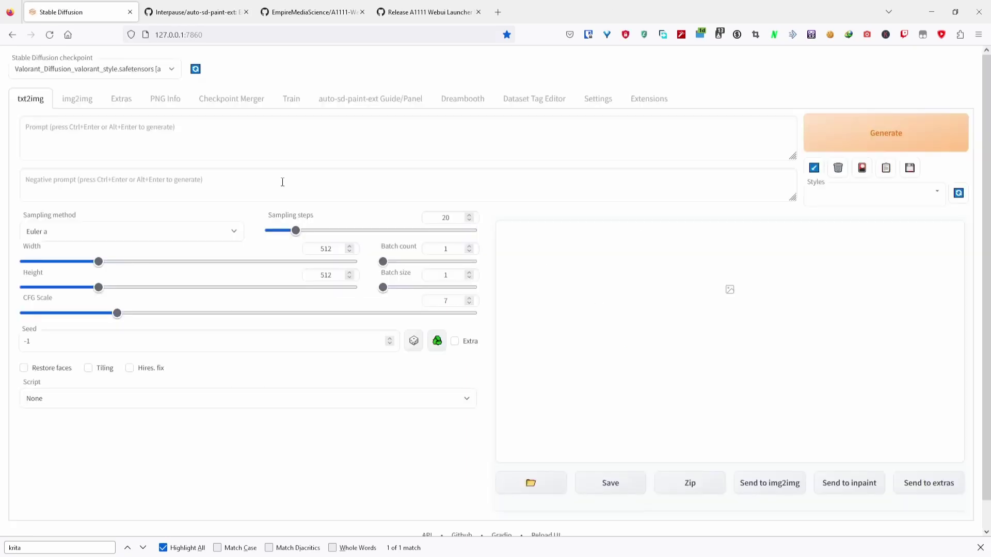
{"action": "left_click", "coordinate": [354, 102]}
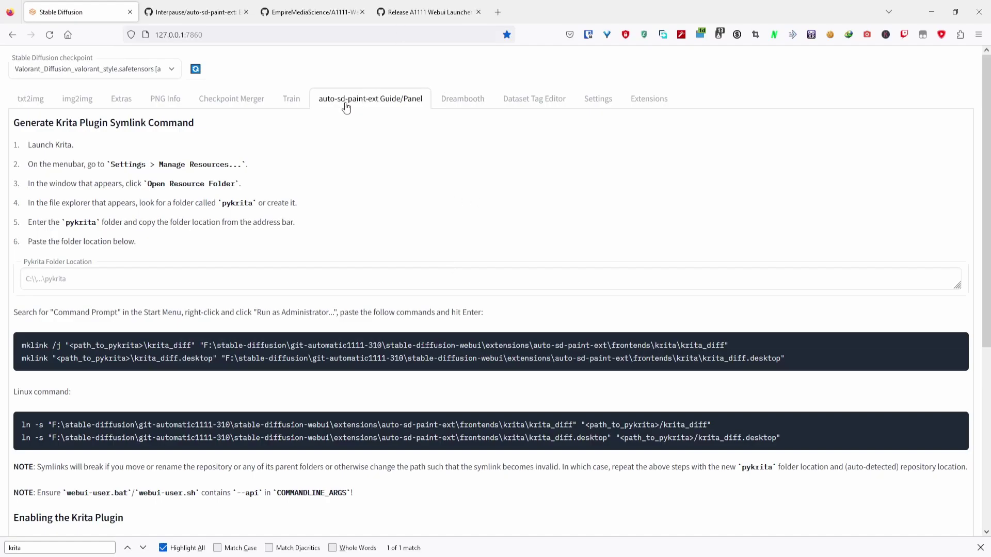
{"action": "left_click_drag", "start_coordinate": [31, 146], "coordinate": [107, 169]}
Switch to Krita, open its resource folder from the resource manager, and go into the pykrita folder
{"action": "left_click", "coordinate": [175, 205]}
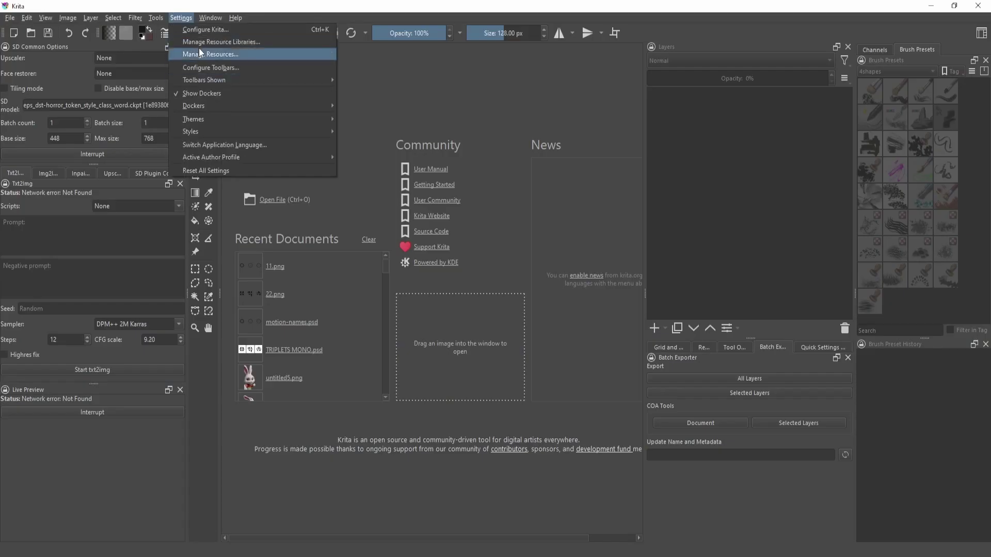
{"action": "left_click", "coordinate": [199, 48]}
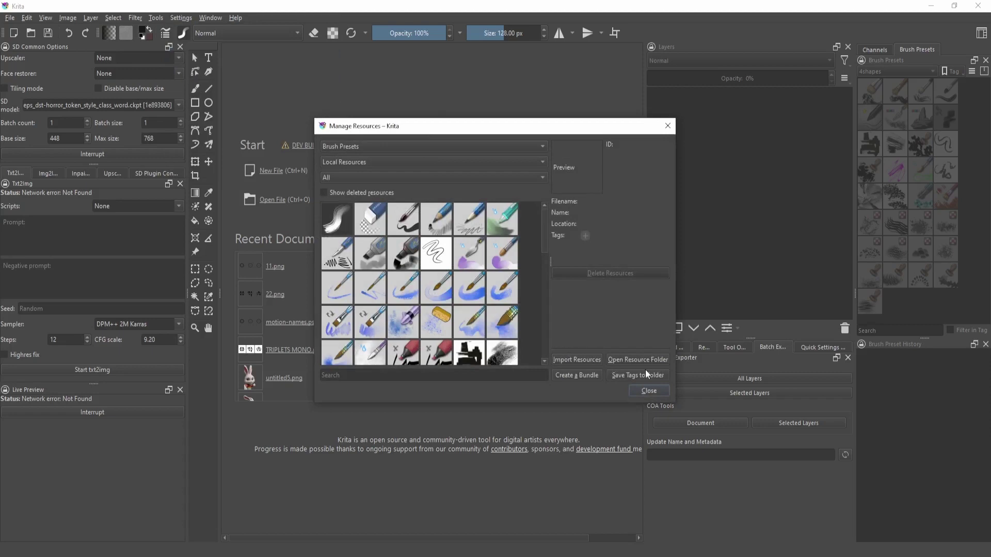
{"action": "left_click", "coordinate": [637, 360]}
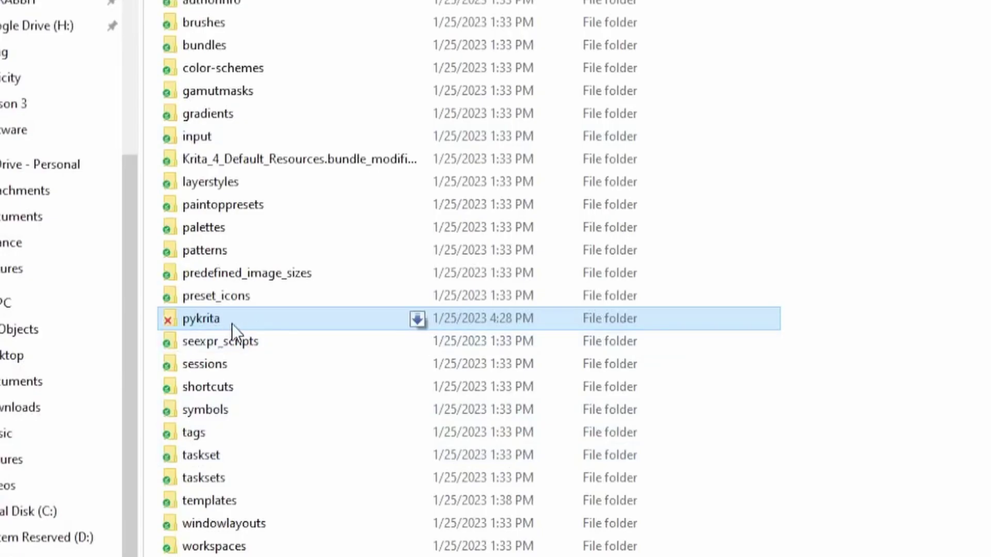
{"action": "double_click", "coordinate": [222, 319]}
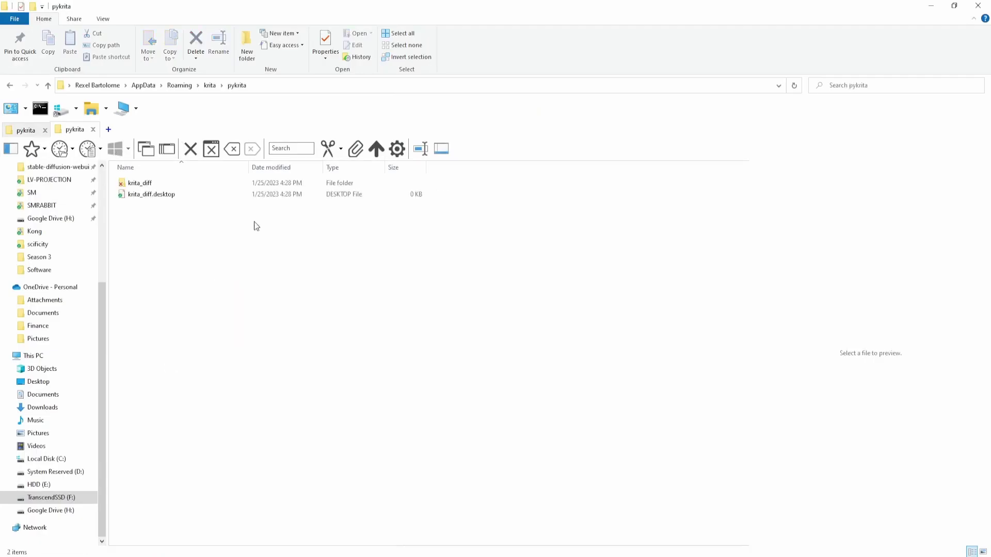
Copy the pykrita folder's path and enter it as the Pykrita Folder Location in the auto-sd-paint-ext guide
{"action": "left_click", "coordinate": [673, 128]}
{"action": "left_click_drag", "start_coordinate": [703, 128], "coordinate": [657, 154]}
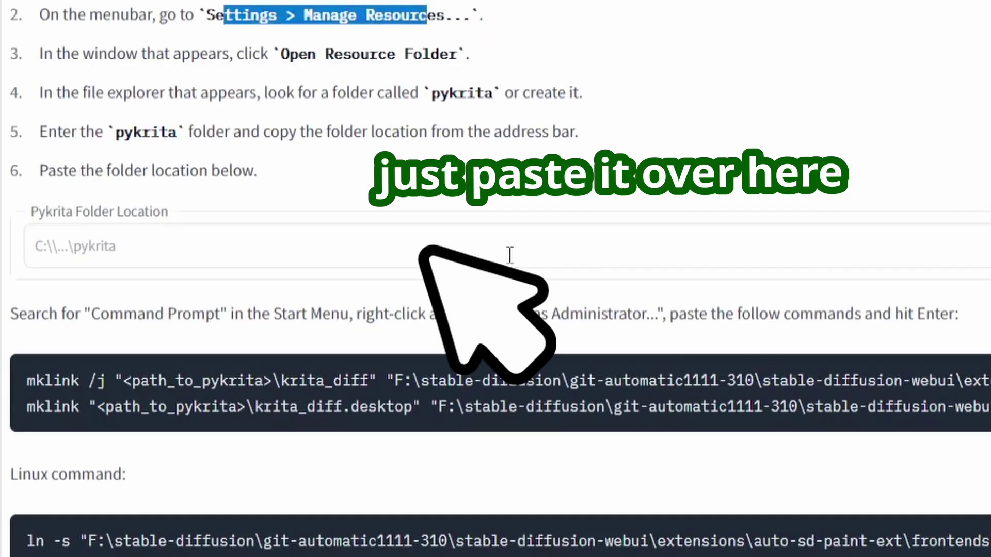
{"action": "left_click", "coordinate": [307, 277]}
{"action": "key", "text": "ctrl+v"}
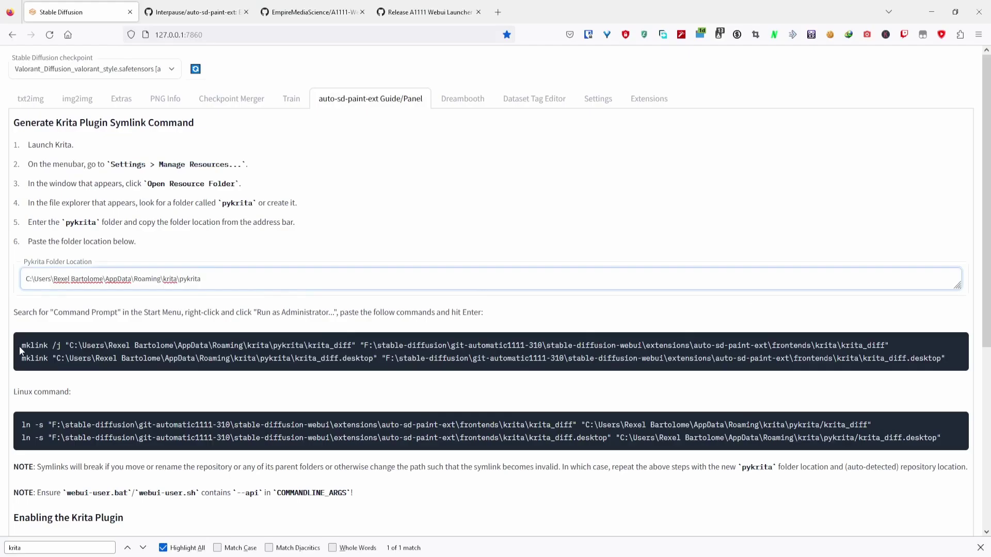
Find Command Prompt with the search term cmd and run it as administrator
{"action": "left_click_drag", "start_coordinate": [27, 381], "coordinate": [79, 381]}
{"action": "left_click_drag", "start_coordinate": [47, 347], "coordinate": [955, 366]}
{"action": "key", "text": "super"}
{"action": "type", "text": "cmd"}
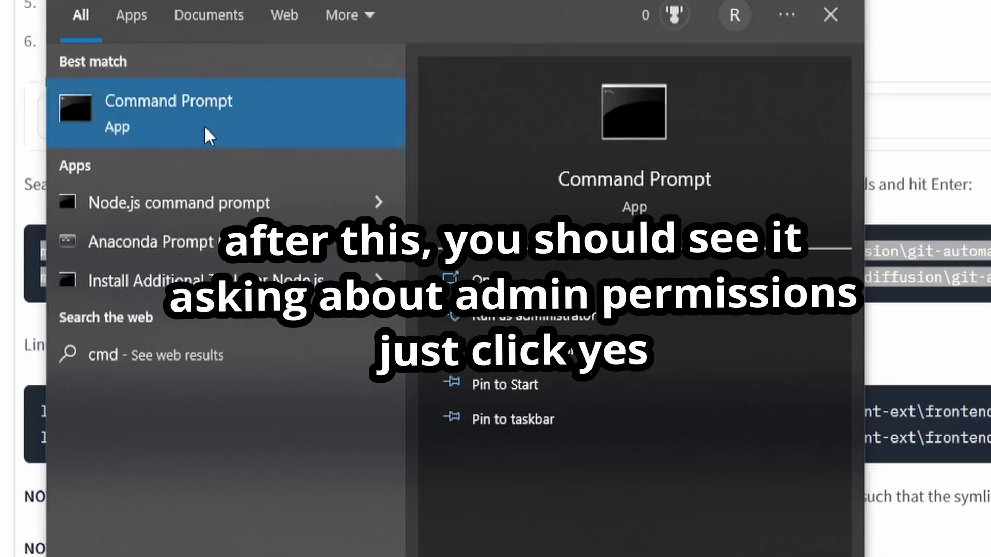
{"action": "right_click", "coordinate": [204, 125]}
{"action": "left_click", "coordinate": [283, 148]}
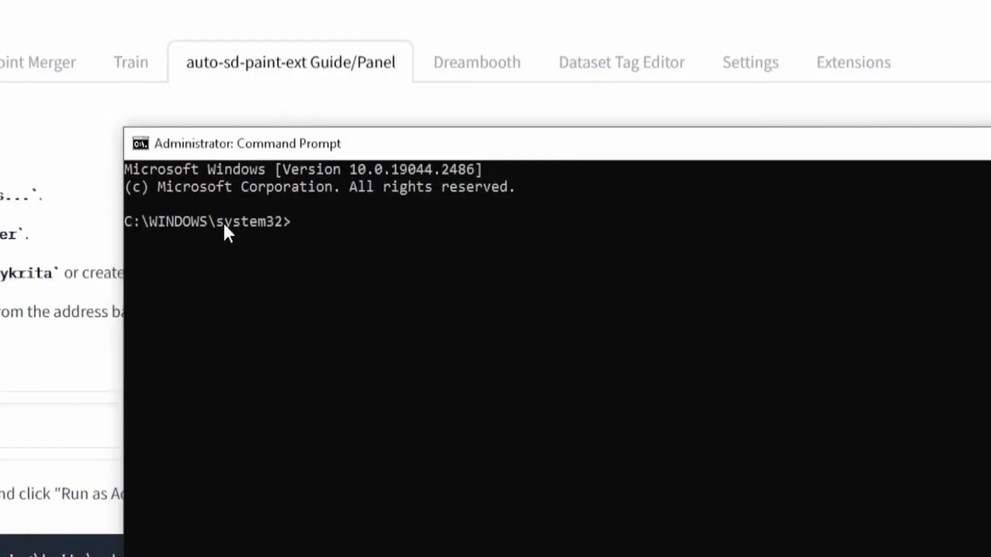
{"action": "left_click_drag", "start_coordinate": [224, 225], "coordinate": [283, 228]}
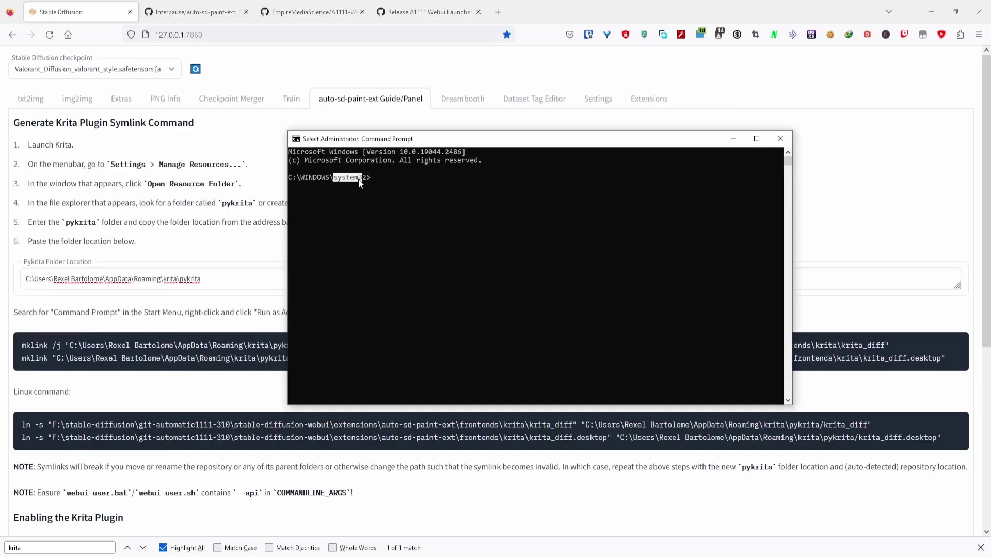
{"action": "left_click", "coordinate": [430, 186]}
Copy the guide's mklink /j command for the krita_diff folder and run it in the administrator Command Prompt
{"action": "left_click_drag", "start_coordinate": [21, 346], "coordinate": [889, 346]}
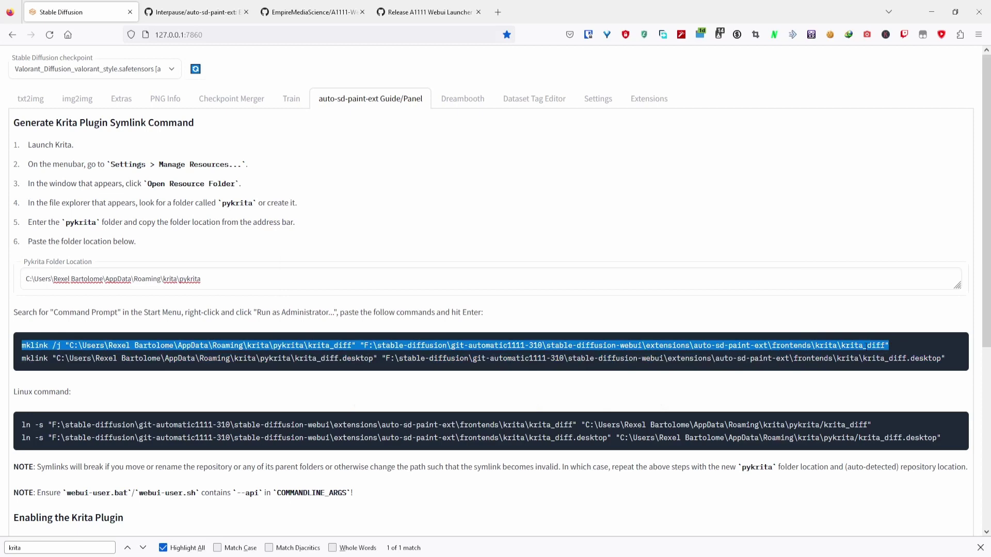
{"action": "key", "text": "ctrl+c"}
{"action": "key", "text": "alt+Tab"}
{"action": "key", "text": "ctrl+v"}
{"action": "key", "text": "Return"}
Copy the guide's second mklink command, for krita_diff.desktop, and run it in the administrator Command Prompt
{"action": "key", "text": "alt+Tab"}
{"action": "left_click_drag", "start_coordinate": [23, 358], "coordinate": [945, 358]}
{"action": "key", "text": "ctrl+c"}
{"action": "key", "text": "alt+Tab"}
{"action": "right_click", "coordinate": [466, 275]}
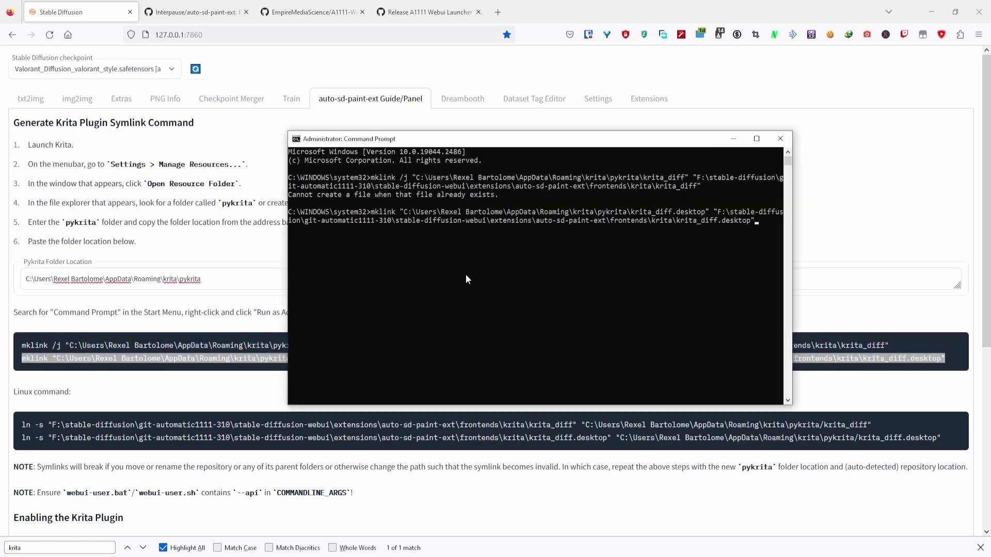
{"action": "key", "text": "Return"}
{"action": "left_click_drag", "start_coordinate": [500, 230], "coordinate": [302, 232]}
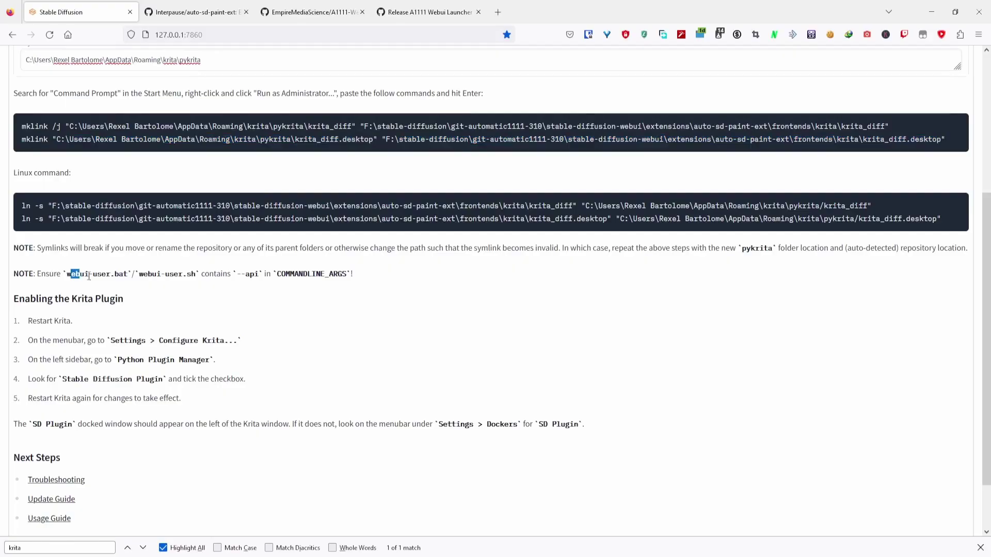
Read the guide's note about the COMMANDLINE_ARGS setting required in webui-user.bat
{"action": "left_click_drag", "start_coordinate": [89, 276], "coordinate": [130, 276]}
{"action": "left_click", "coordinate": [91, 292]}
{"action": "left_click_drag", "start_coordinate": [67, 276], "coordinate": [84, 276]}
{"action": "left_click", "coordinate": [84, 276]}
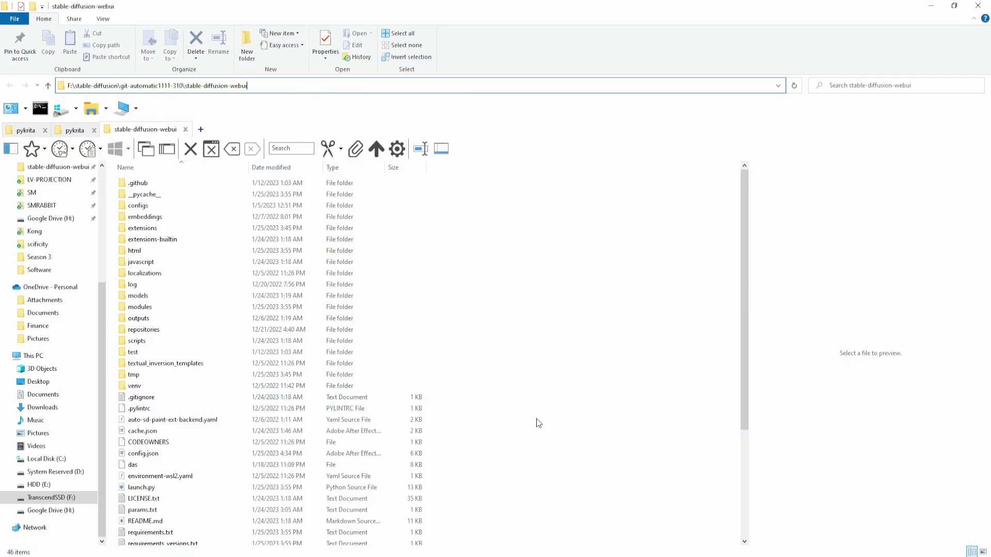
Locate webui-user.bat in the stable-diffusion-webui folder and open it for editing in Notepad
{"action": "left_click", "coordinate": [485, 263]}
{"action": "scroll", "coordinate": [332, 432], "scroll_direction": "down", "scroll_amount": 4}
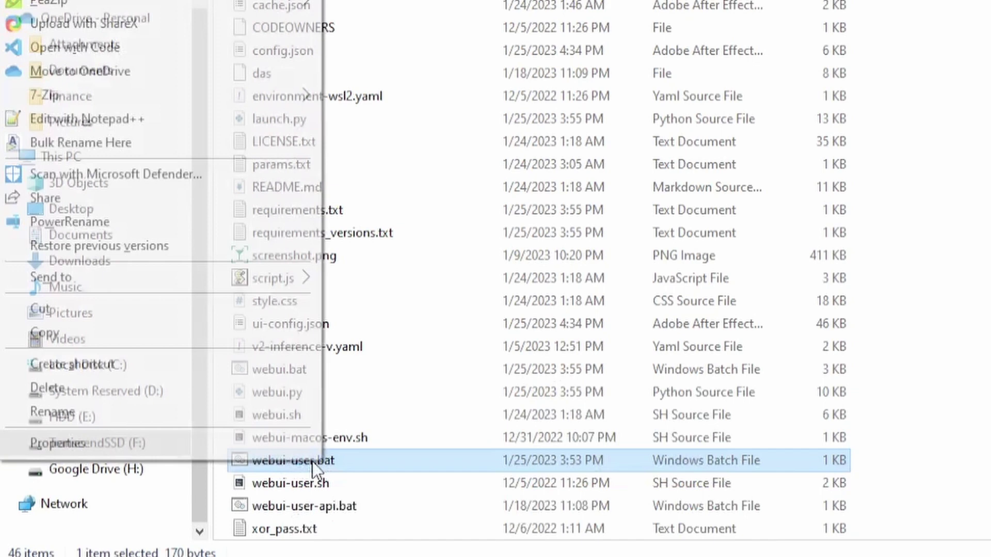
{"action": "right_click", "coordinate": [156, 506]}
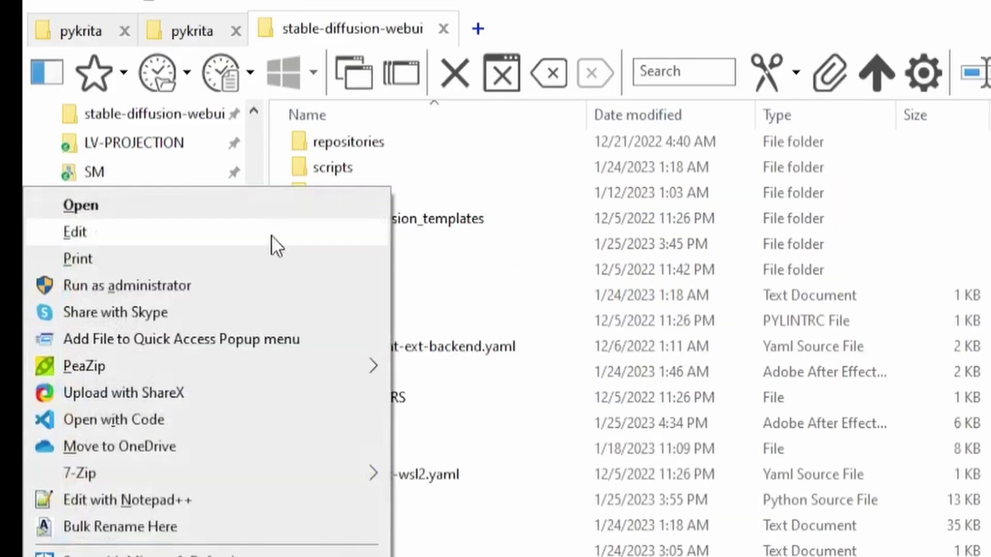
{"action": "left_click", "coordinate": [271, 234]}
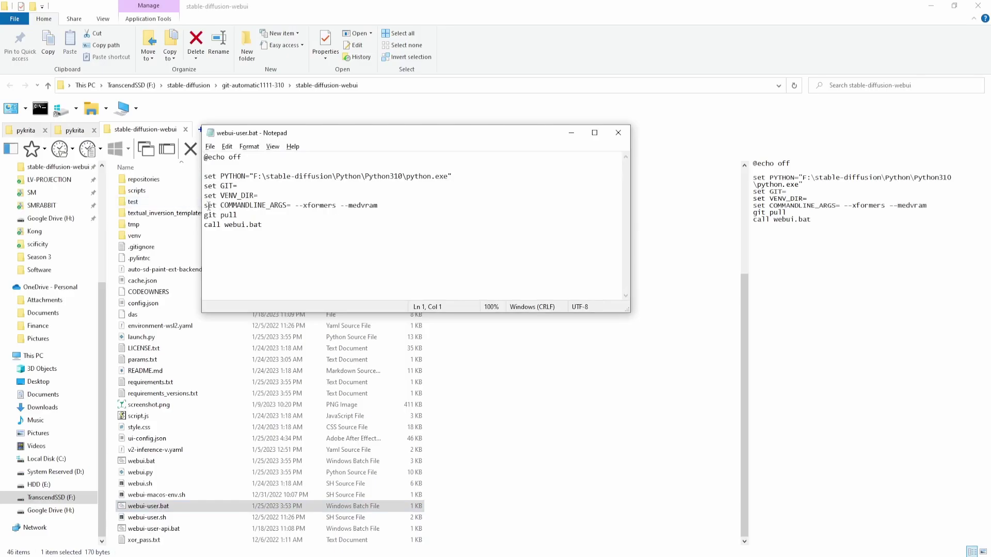
Append --api to the COMMANDLINE_ARGS line in webui-user.bat
{"action": "left_click_drag", "start_coordinate": [204, 205], "coordinate": [229, 217]}
{"action": "left_click", "coordinate": [272, 223]}
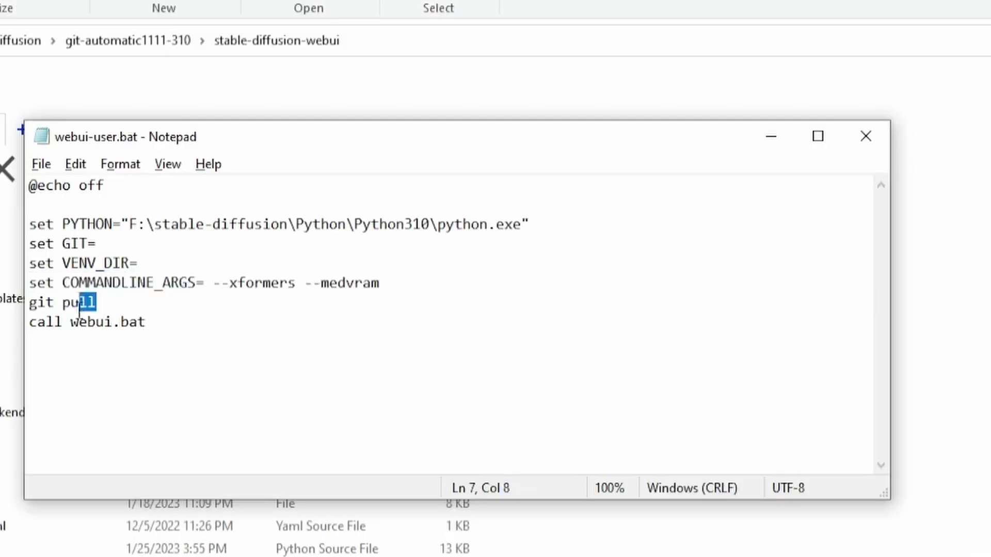
{"action": "left_click_drag", "start_coordinate": [79, 310], "coordinate": [29, 305]}
{"action": "key", "text": "Delete"}
{"action": "left_click_drag", "start_coordinate": [371, 283], "coordinate": [213, 290]}
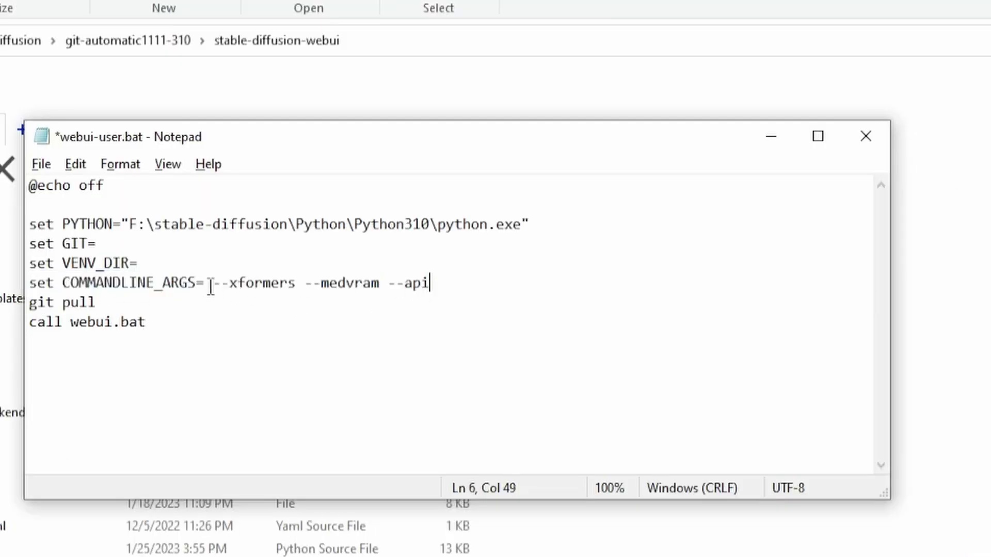
Review the individual launch arguments on the COMMANDLINE_ARGS line, including --xformers and --medvram
{"action": "left_click_drag", "start_coordinate": [211, 290], "coordinate": [454, 289]}
{"action": "left_click", "coordinate": [387, 307]}
{"action": "left_click_drag", "start_coordinate": [239, 284], "coordinate": [389, 284]}
{"action": "left_click", "coordinate": [438, 306]}
{"action": "left_click_drag", "start_coordinate": [312, 284], "coordinate": [391, 283]}
{"action": "left_click", "coordinate": [428, 316]}
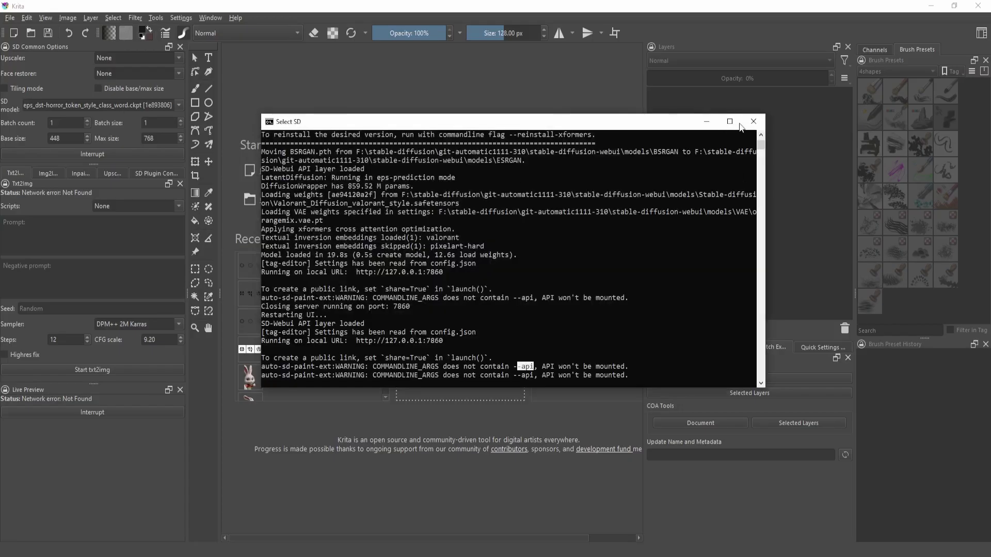
Close the running web UI console and copy the local URL from the relaunched console
{"action": "left_click", "coordinate": [753, 121]}
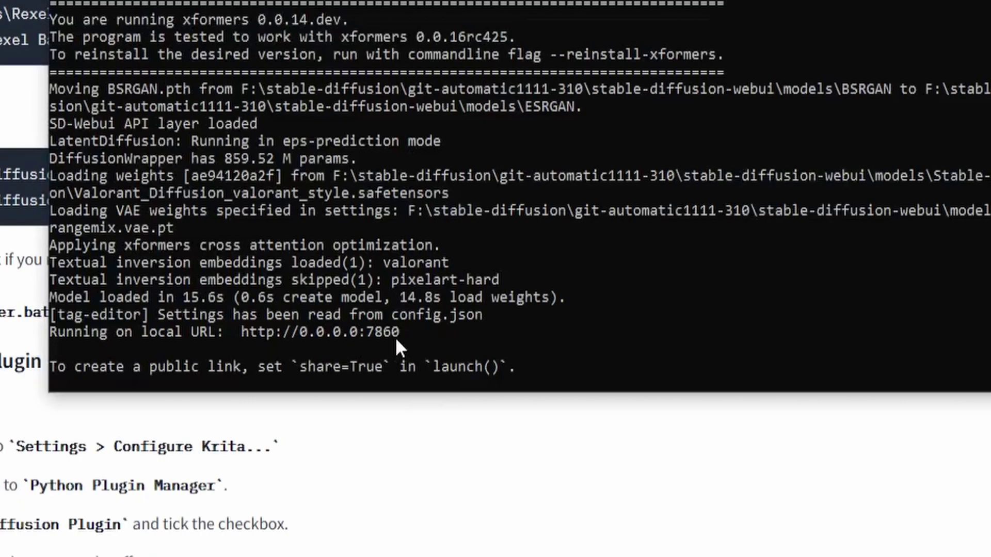
{"action": "left_click_drag", "start_coordinate": [395, 337], "coordinate": [243, 339]}
{"action": "key", "text": "ctrl+c"}
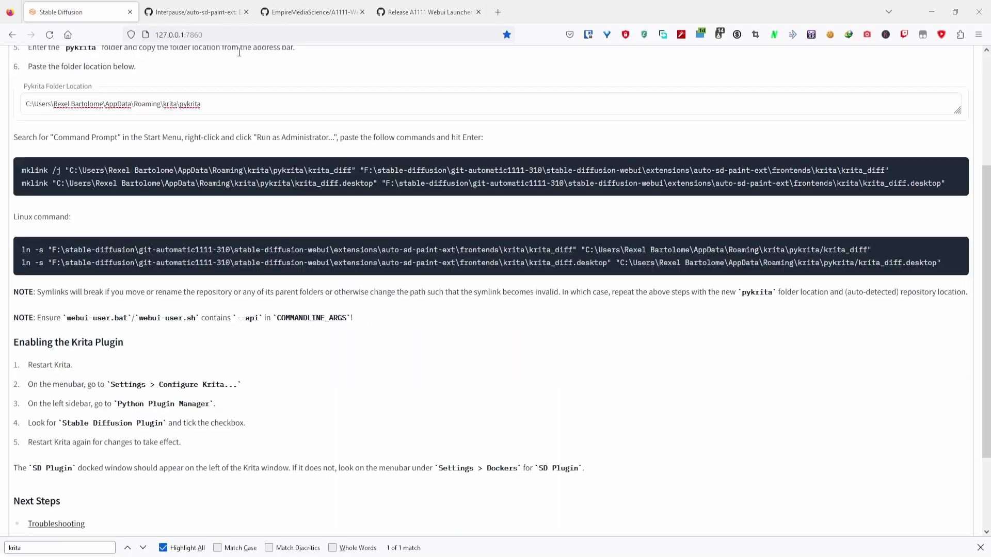
Select the local URL in the SD Krita console and load the web UI in the browser at 127.0.0.1:7860
{"action": "key", "text": "alt+Tab"}
{"action": "left_click_drag", "start_coordinate": [302, 330], "coordinate": [222, 329]}
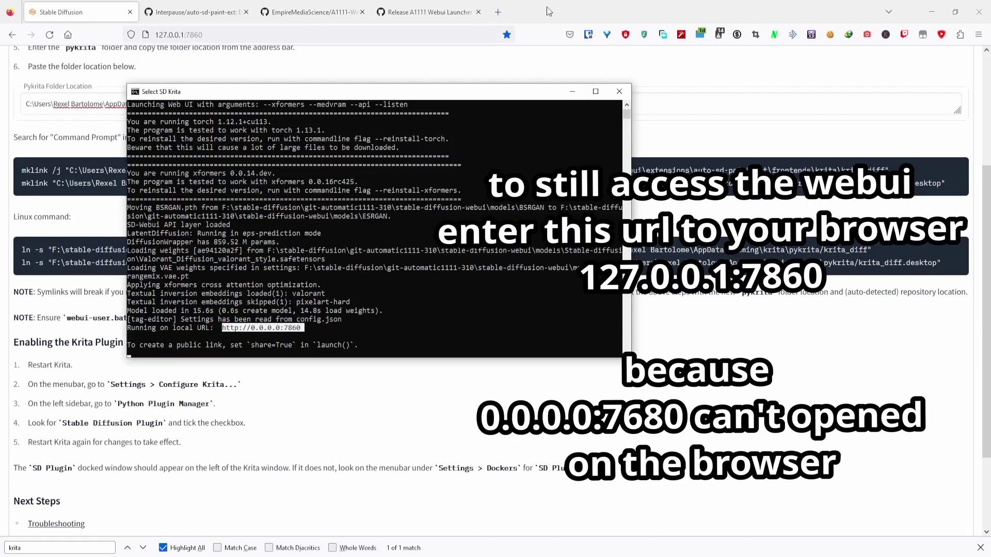
{"action": "left_click", "coordinate": [164, 35]}
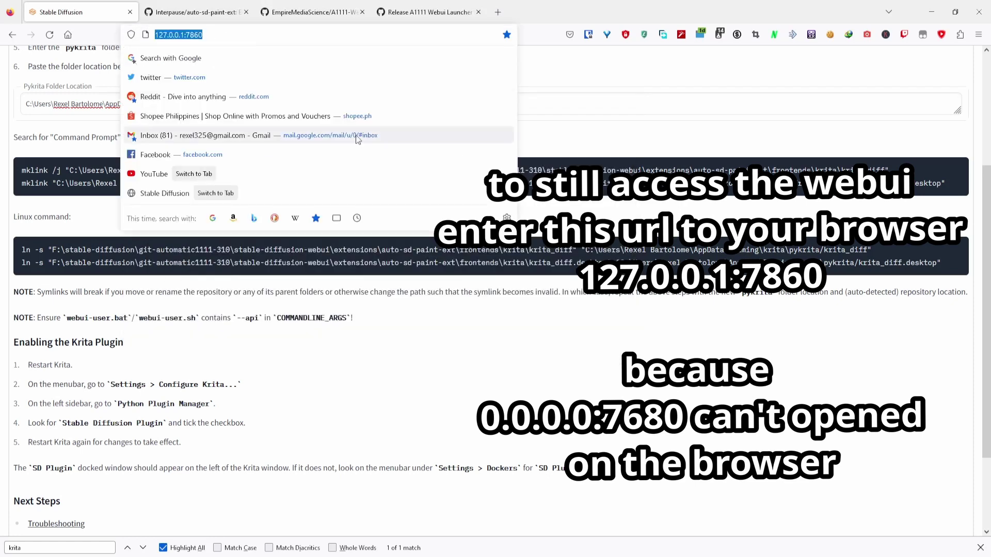
{"action": "key", "text": "Return"}
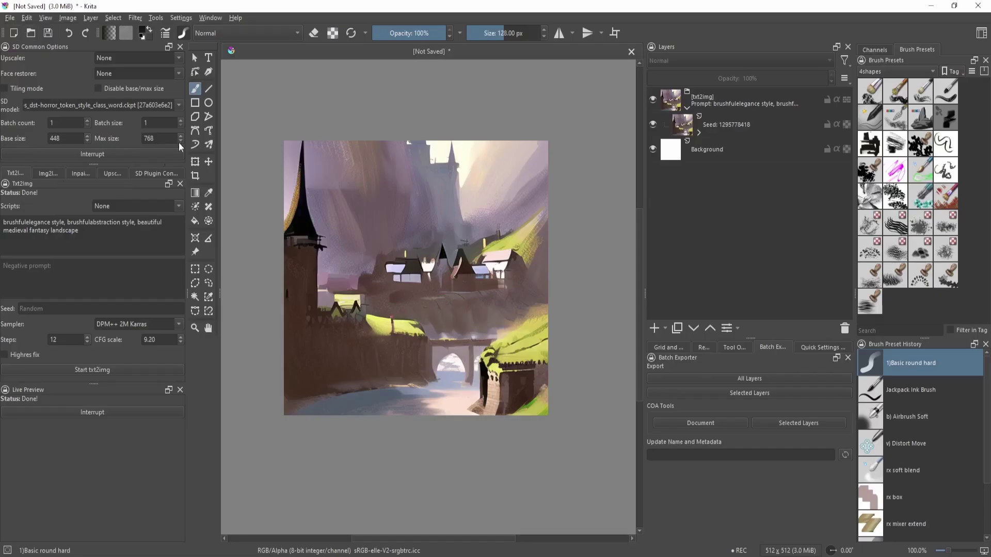
Switch to Krita and look up the Dockers list in its settings
{"action": "left_click", "coordinate": [174, 20]}
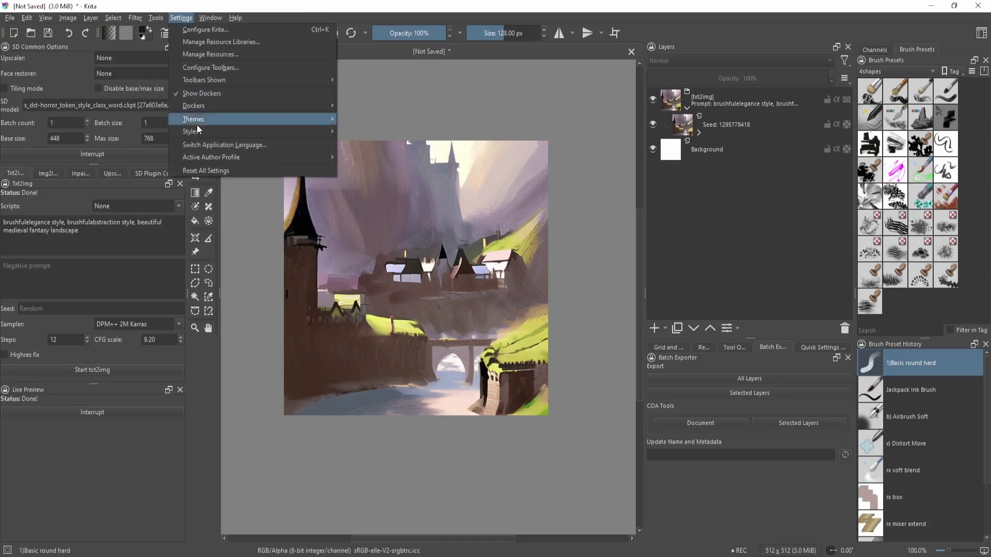
{"action": "mouse_move", "coordinate": [218, 107]}
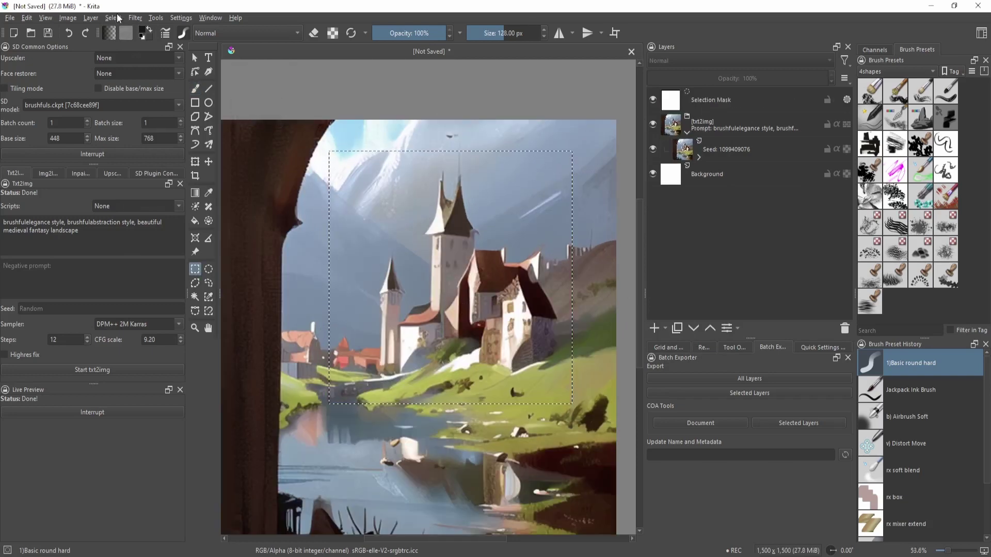
Feather the rectangular selection around the castle by 5 pixels and pick the Selection Mask layer
{"action": "left_click", "coordinate": [113, 18]}
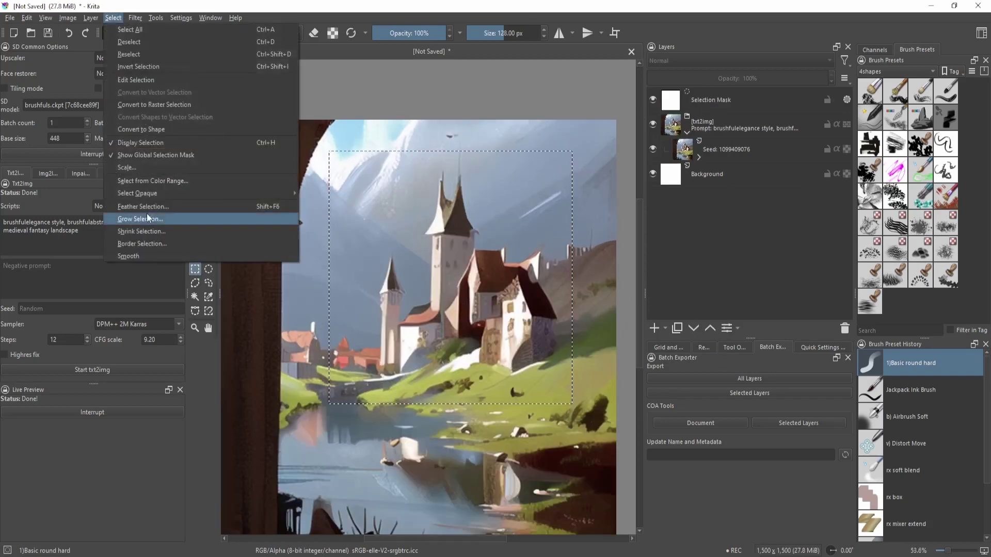
{"action": "left_click", "coordinate": [151, 211]}
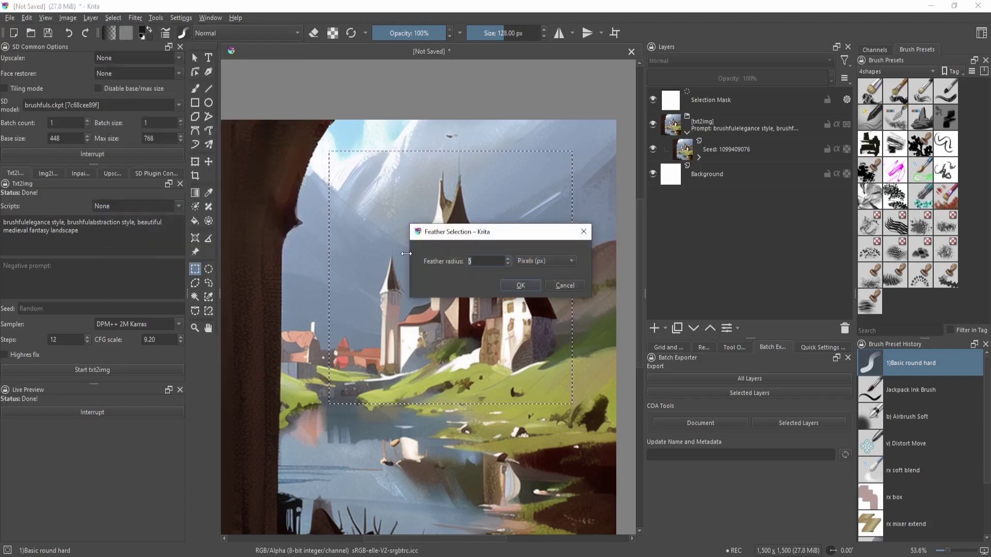
{"action": "key", "text": "Return"}
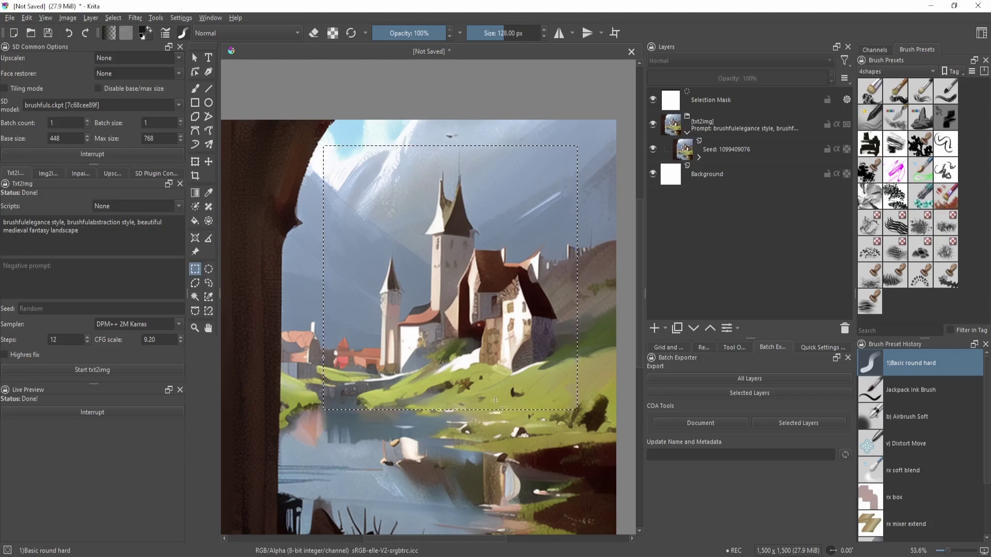
{"action": "left_click", "coordinate": [773, 100]}
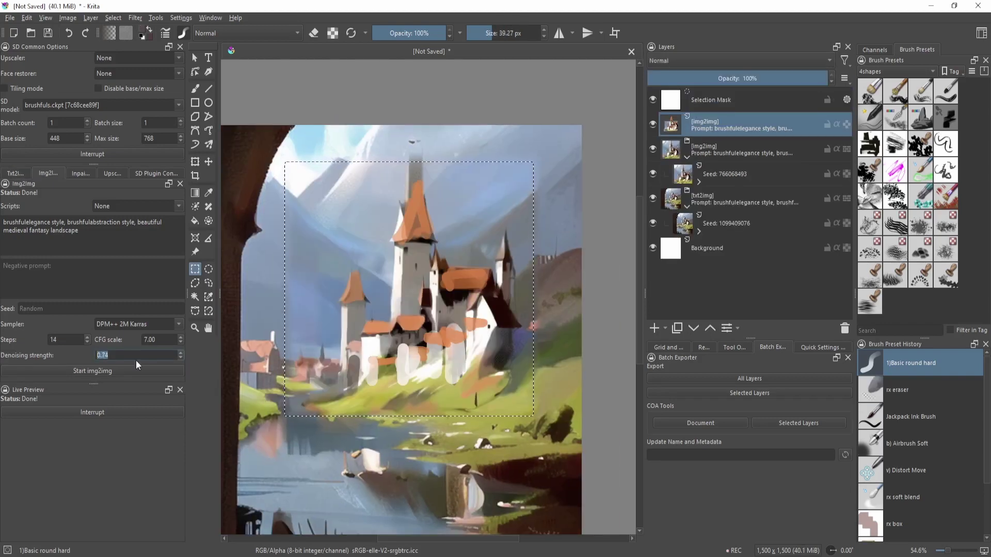
Set the denoising strength to 0.75 and run img2img on the selected, roughly overpainted castle area
{"action": "left_click", "coordinate": [138, 370]}
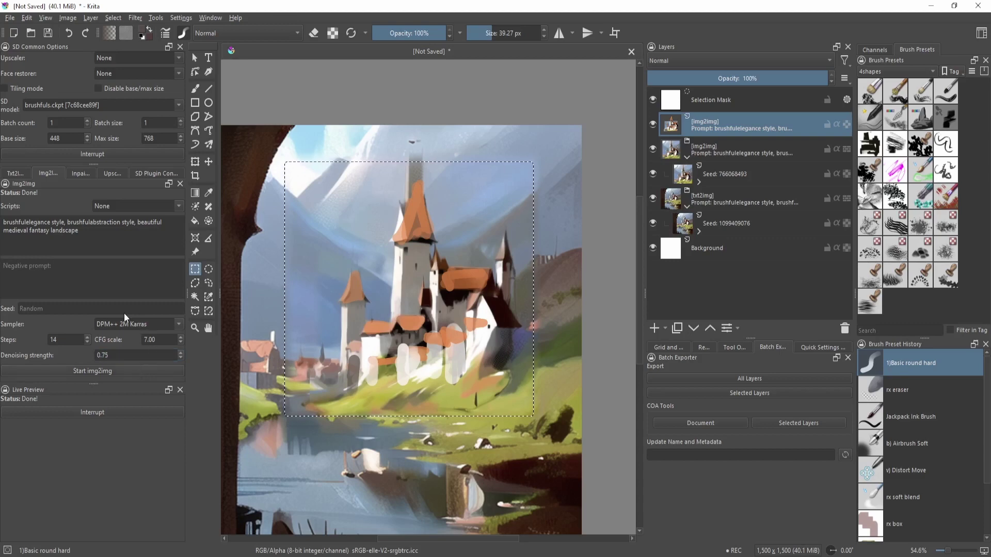
{"action": "left_click_drag", "start_coordinate": [381, 370], "coordinate": [498, 350]}
{"action": "left_click_drag", "start_coordinate": [423, 236], "coordinate": [384, 311]}
{"action": "left_click_drag", "start_coordinate": [431, 388], "coordinate": [409, 336]}
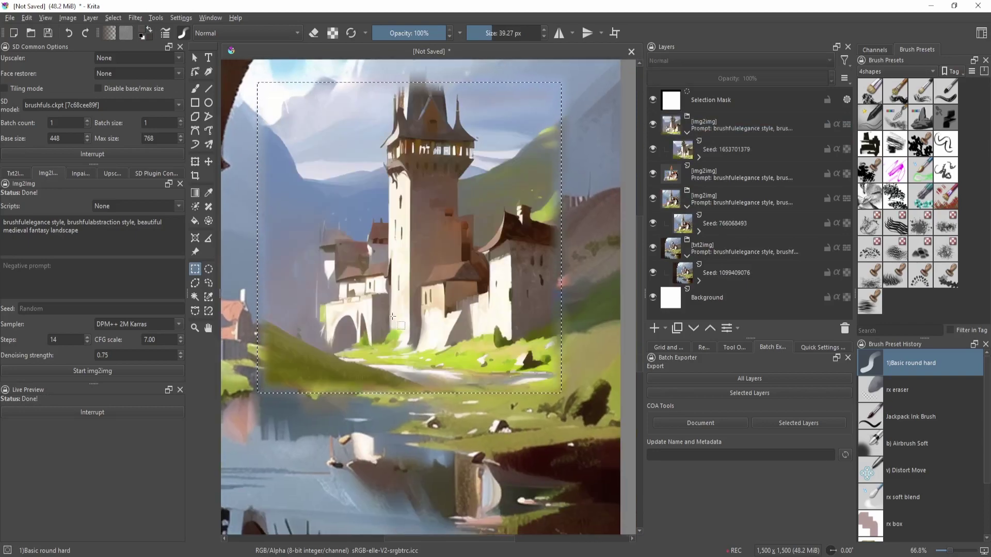